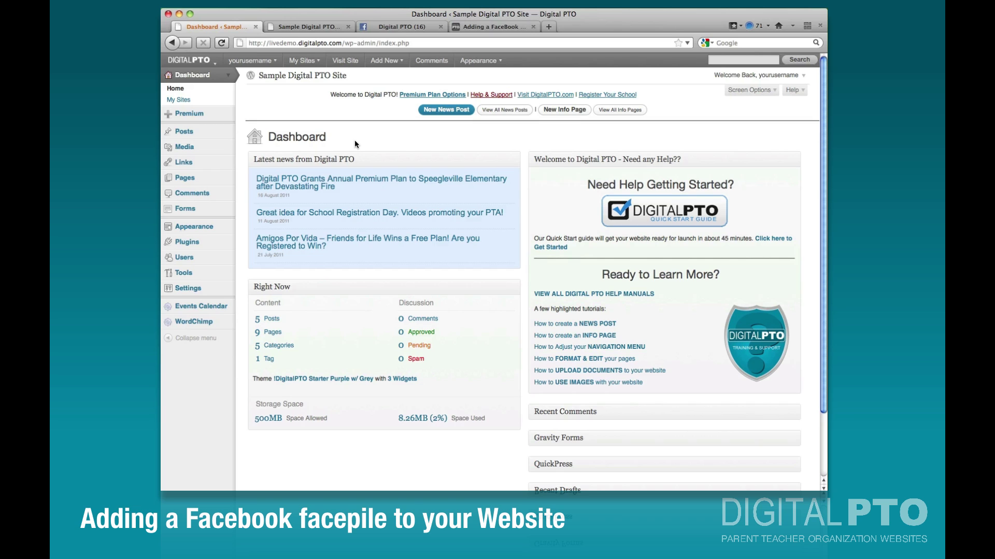
- View the 'Adding a FaceBook Face Pile' help article with its example like box
{"action": "left_click", "coordinate": [490, 26]}
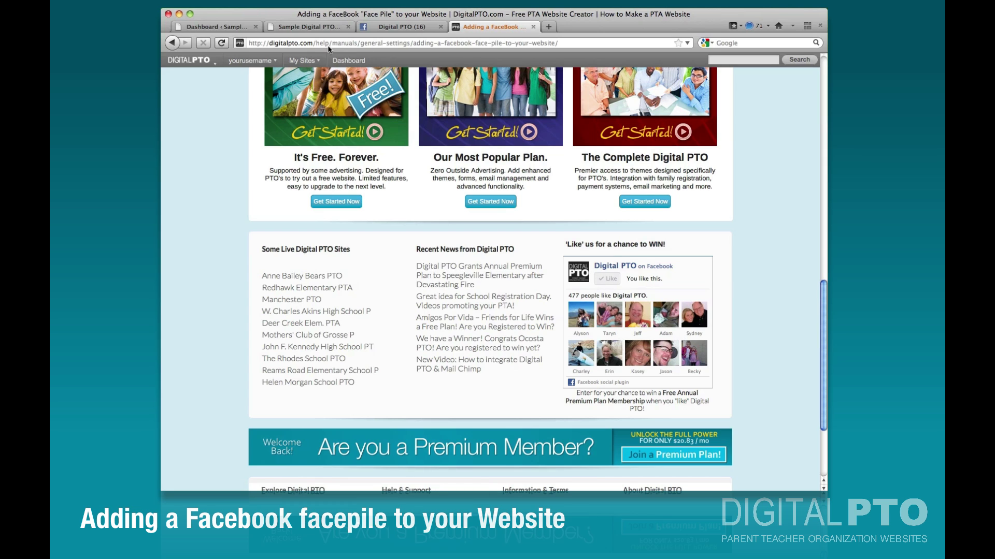
- Open the Facebook Members plugin settings from Settings on the site dashboard
{"action": "left_click", "coordinate": [224, 26]}
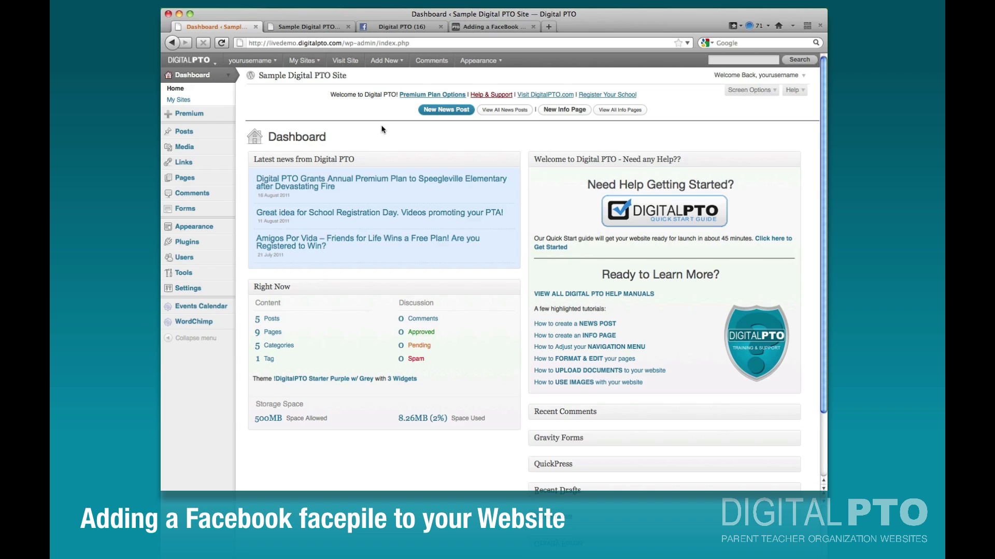
{"action": "left_click", "coordinate": [228, 292]}
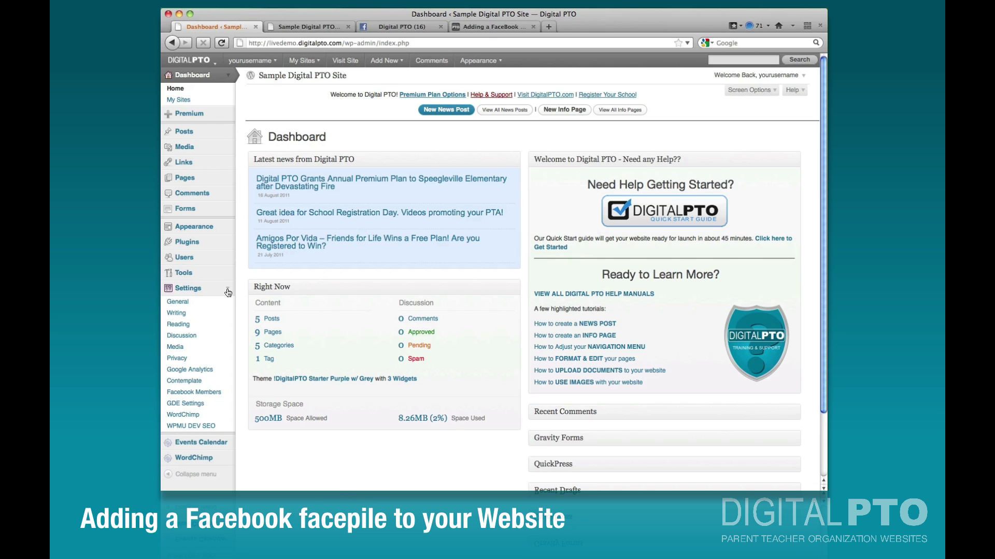
{"action": "left_click", "coordinate": [194, 391]}
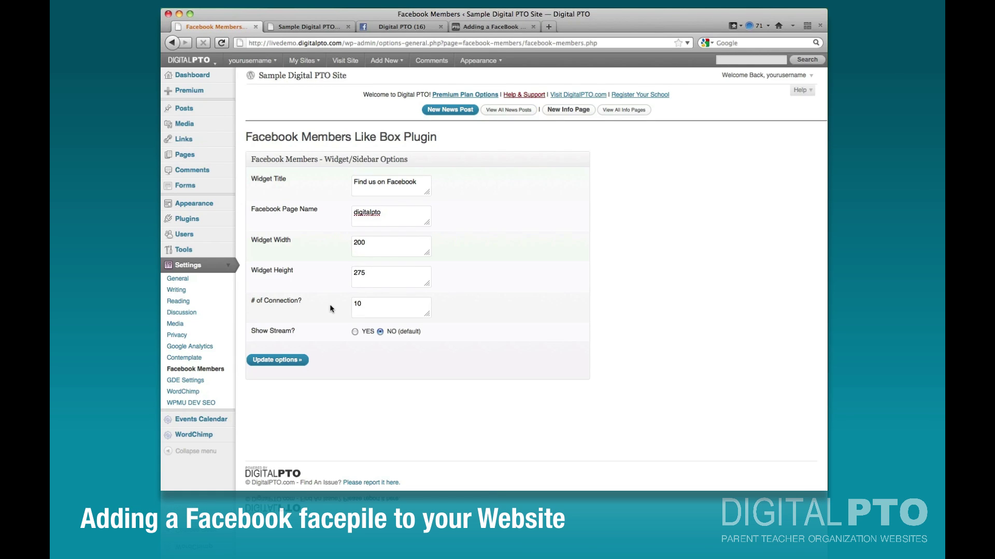
- Copy the page name 'DigitalPTO' from the Digital PTO Facebook page address
{"action": "double_click", "coordinate": [390, 214]}
{"action": "left_click", "coordinate": [390, 213]}
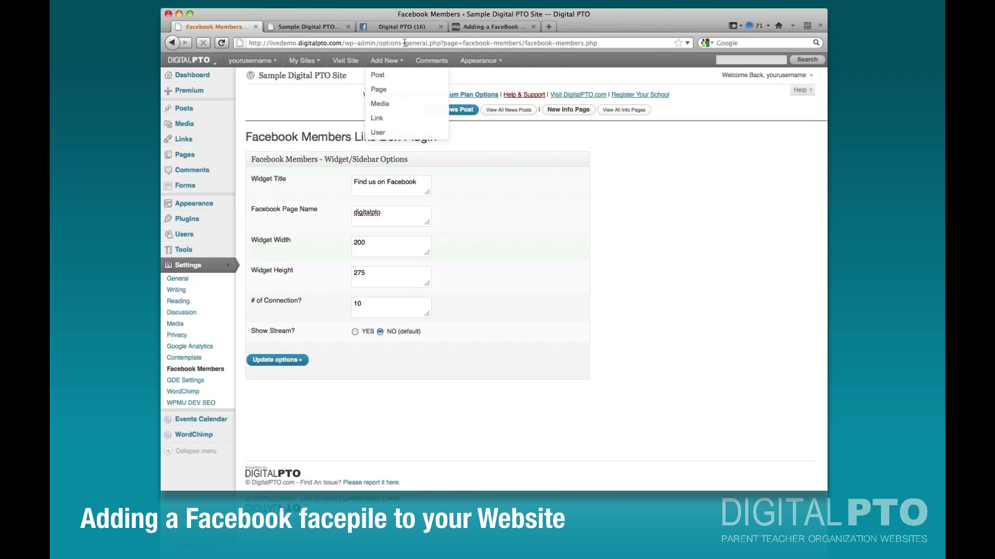
{"action": "left_click", "coordinate": [395, 28]}
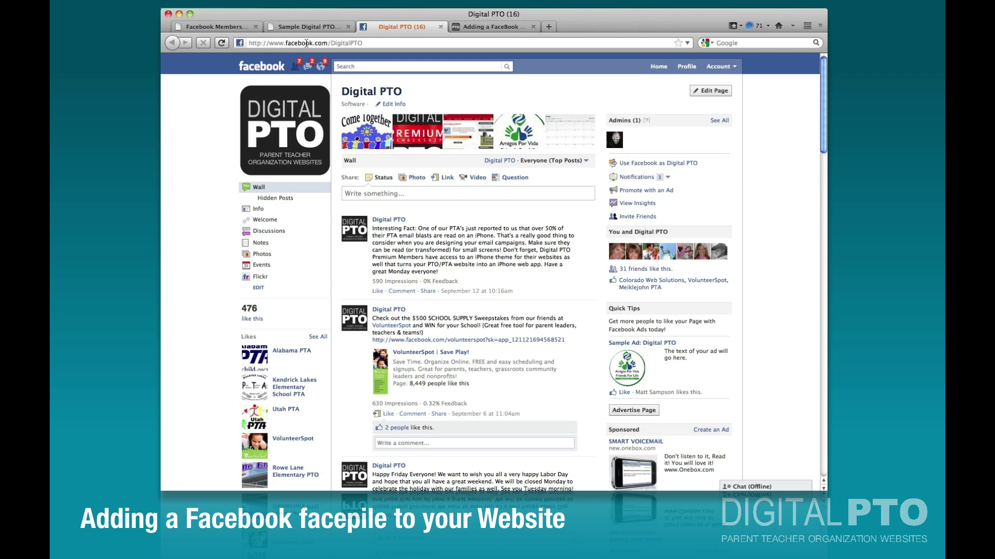
{"action": "left_click_drag", "start_coordinate": [330, 43], "coordinate": [363, 43]}
{"action": "key", "text": "super+c"}
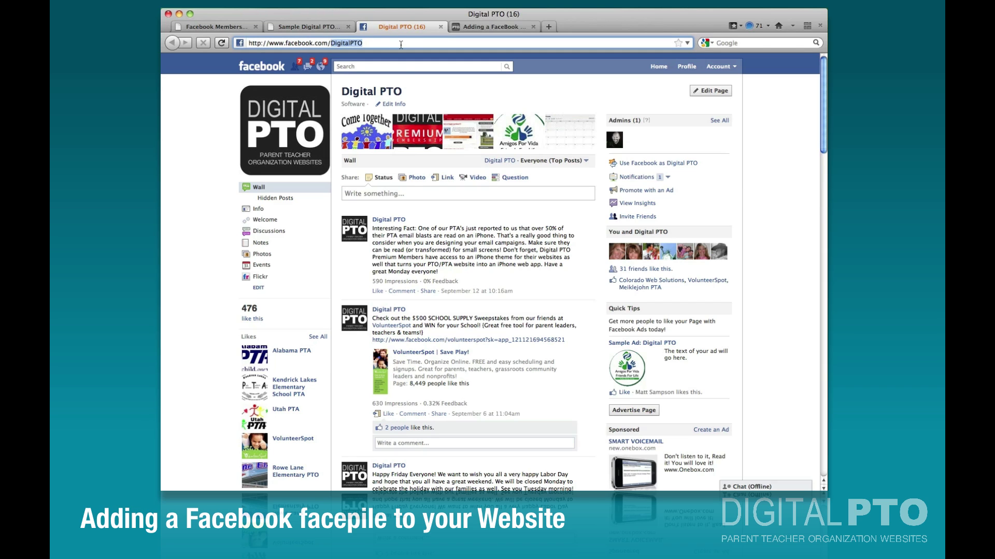
- Replace the Facebook Page Name with 'DigitalPTO' and update the plugin options
{"action": "left_click", "coordinate": [210, 27]}
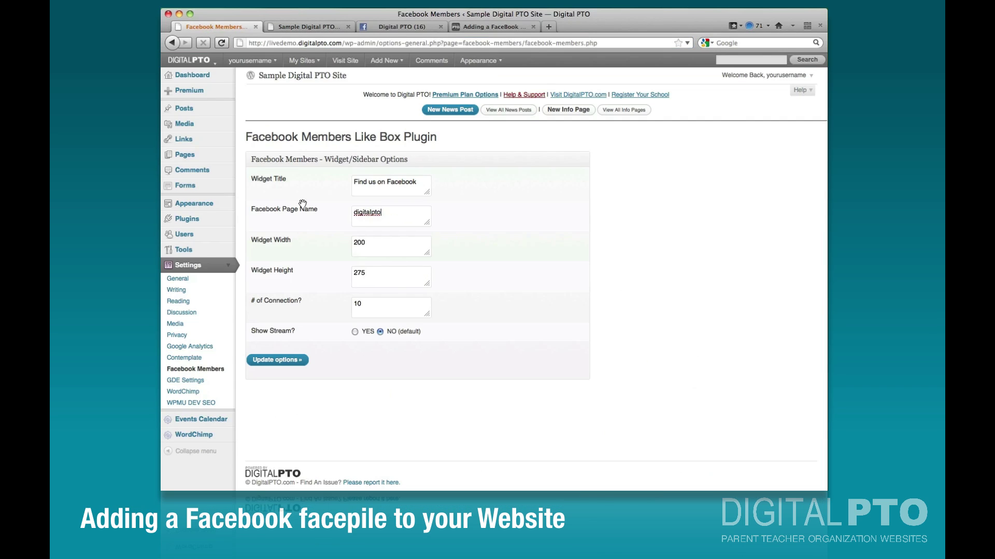
{"action": "double_click", "coordinate": [388, 217]}
{"action": "key", "text": "super+v"}
{"action": "left_click", "coordinate": [353, 273]}
{"action": "left_click", "coordinate": [276, 360]}
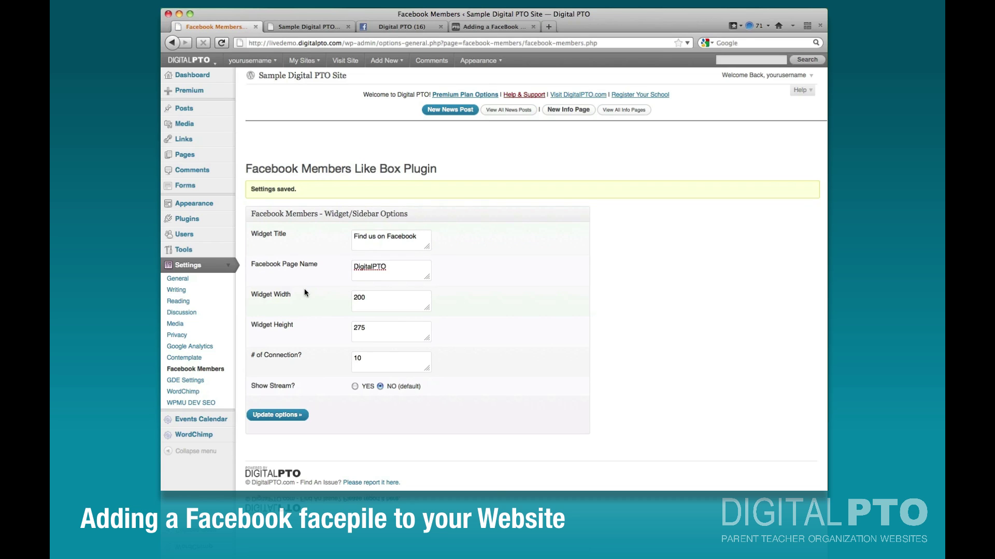
{"action": "left_click", "coordinate": [229, 203]}
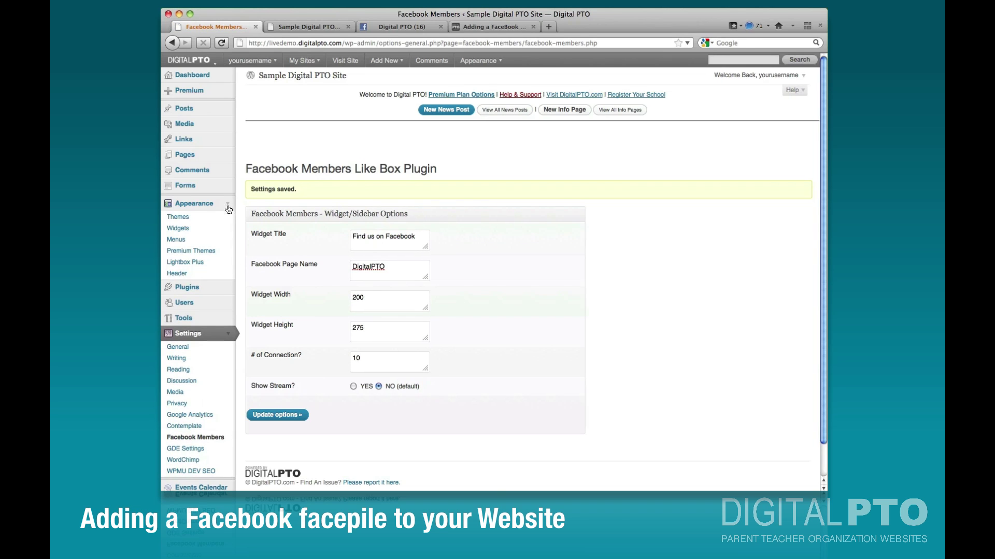
- Place the Facebook Members widget in Sidebar right, directly below Image Widget
{"action": "left_click", "coordinate": [177, 228]}
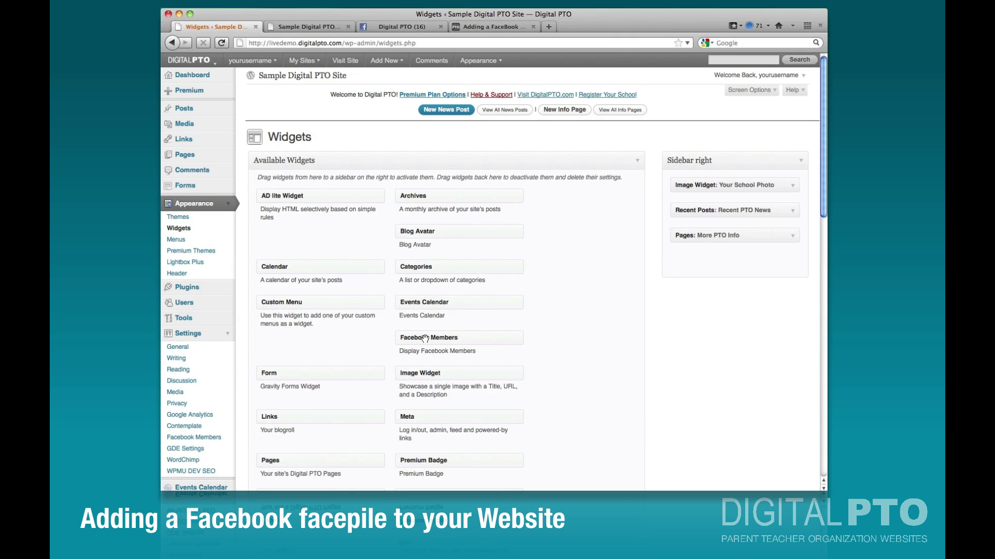
{"action": "left_click_drag", "start_coordinate": [425, 338], "coordinate": [700, 206]}
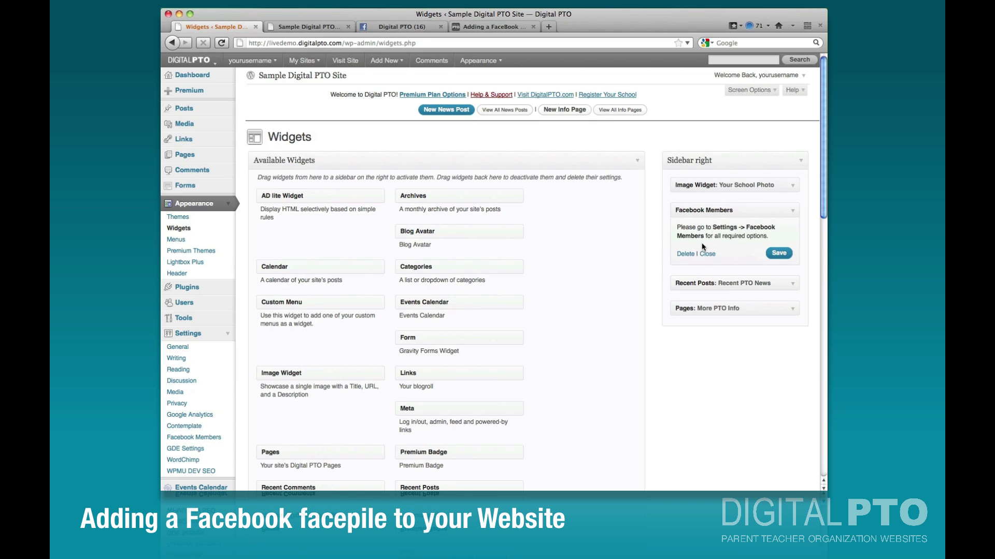
- Reload the Sample Digital PTO Site front page to show the 'Find us on Facebook' box
{"action": "left_click", "coordinate": [310, 26]}
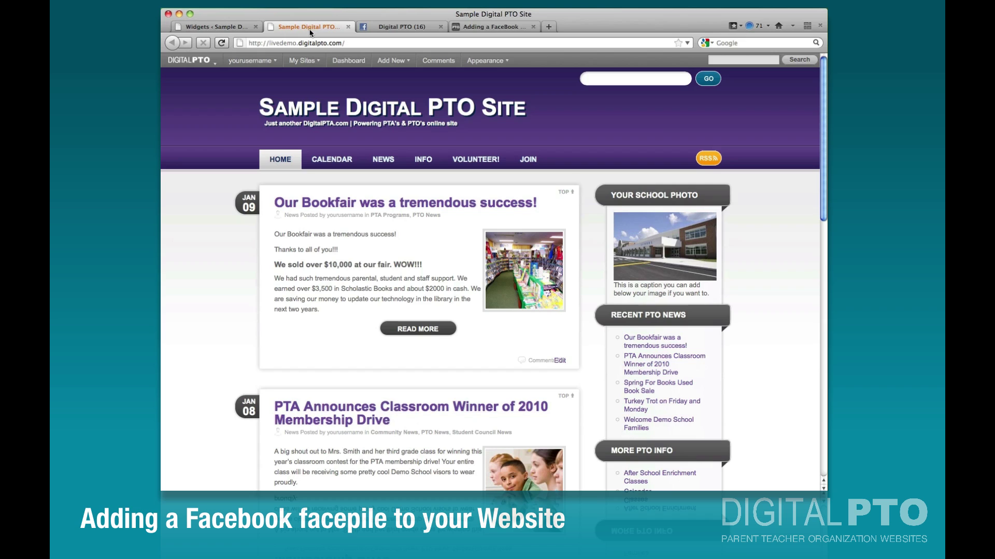
{"action": "left_click", "coordinate": [221, 43]}
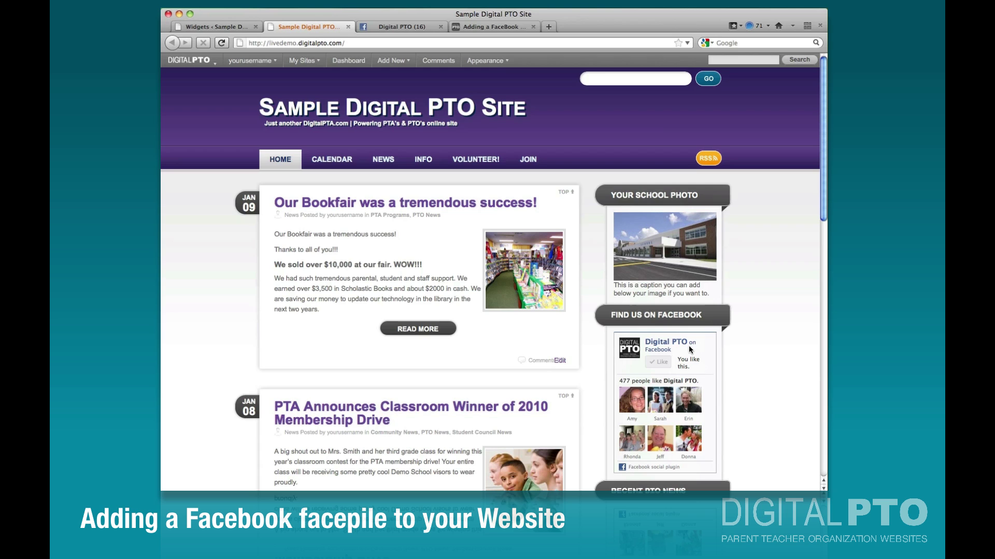
{"action": "scroll", "coordinate": [579, 320], "scroll_direction": "down", "scroll_amount": 5}
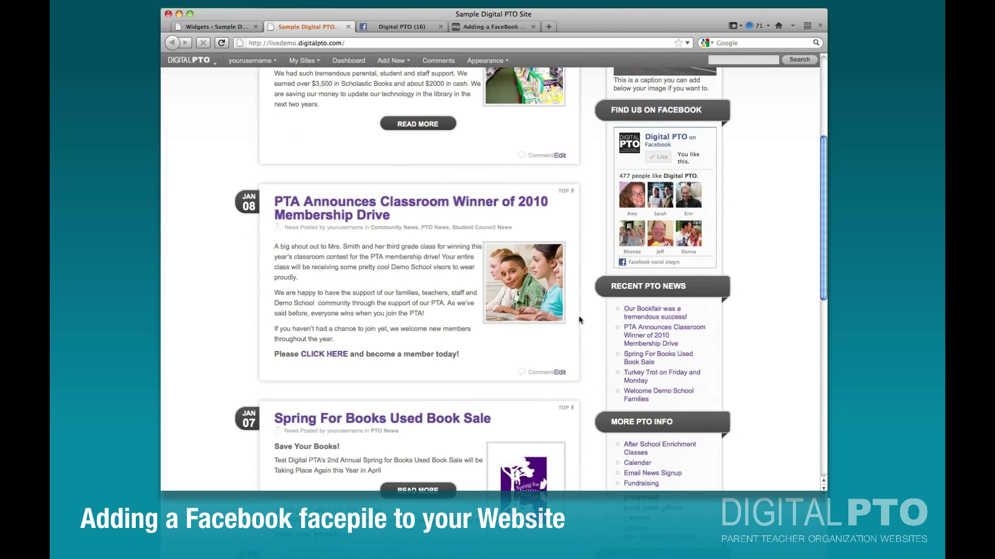
{"action": "scroll", "coordinate": [579, 321], "scroll_direction": "down", "scroll_amount": 5}
{"action": "scroll", "coordinate": [578, 320], "scroll_direction": "up", "scroll_amount": 10}
{"action": "scroll", "coordinate": [579, 320], "scroll_direction": "up", "scroll_amount": 2}
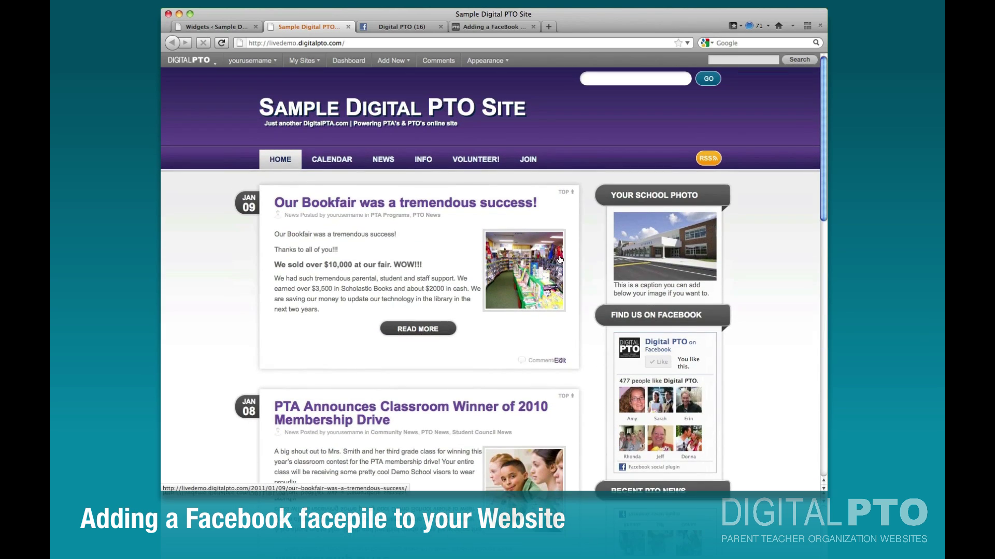